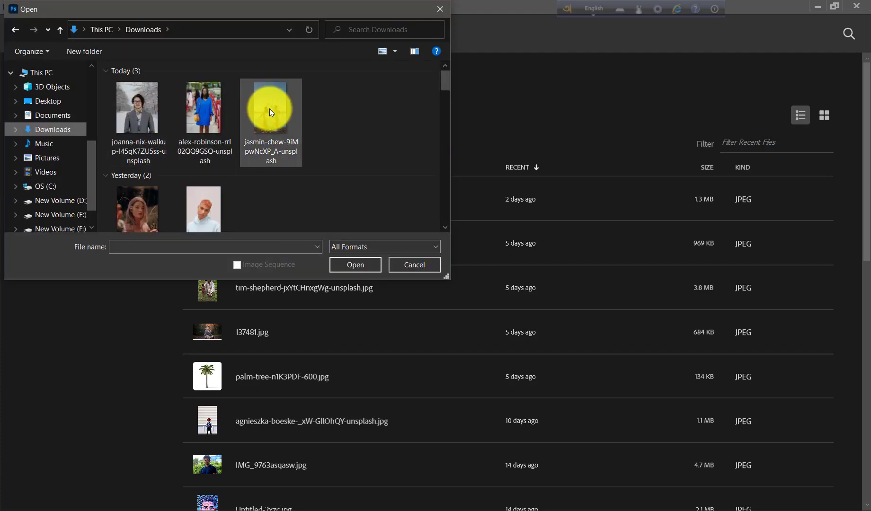
# Open jasmin-chew-9iMpwNcXP_A-unsplash.jpg from the Downloads folder.
pyautogui.doubleClick(270, 108)
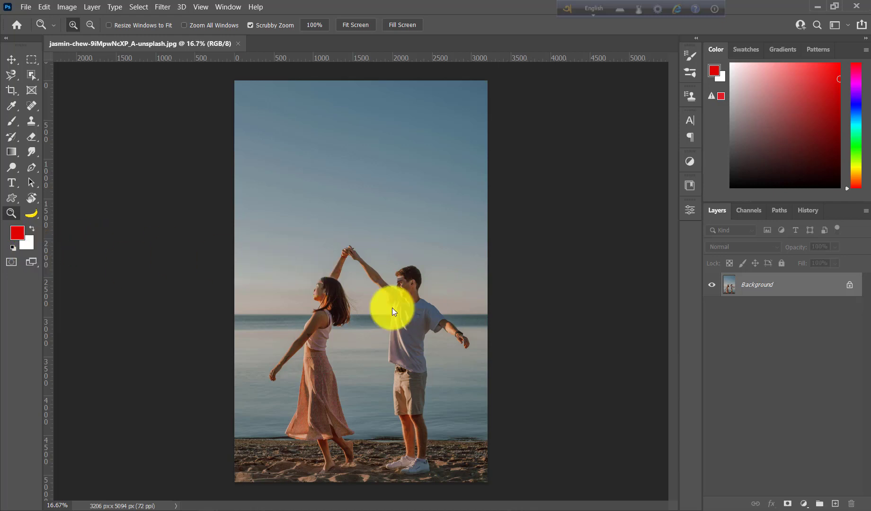
# Scrubby-zoom to about 31.5% and frame the dancing couple on the canvas.
pyautogui.moveTo(429, 338); pyautogui.dragTo(436, 336)
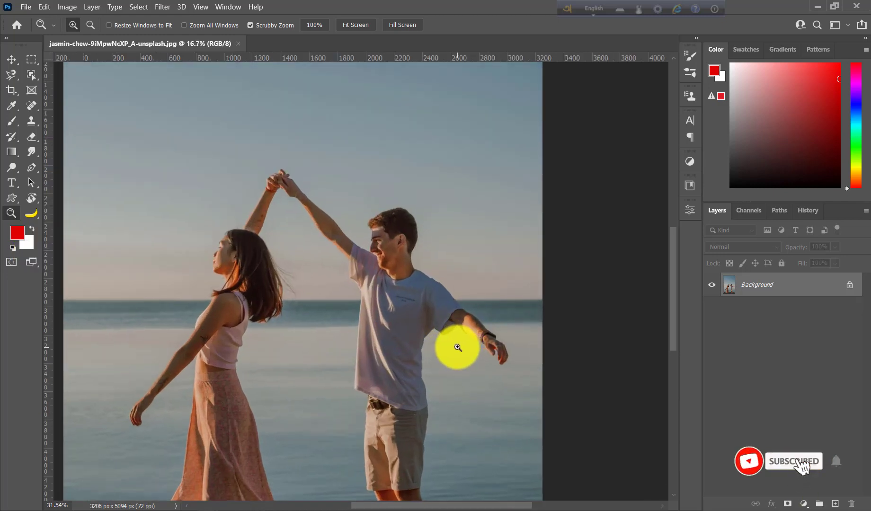
pyautogui.scroll(-3, 434, 333)
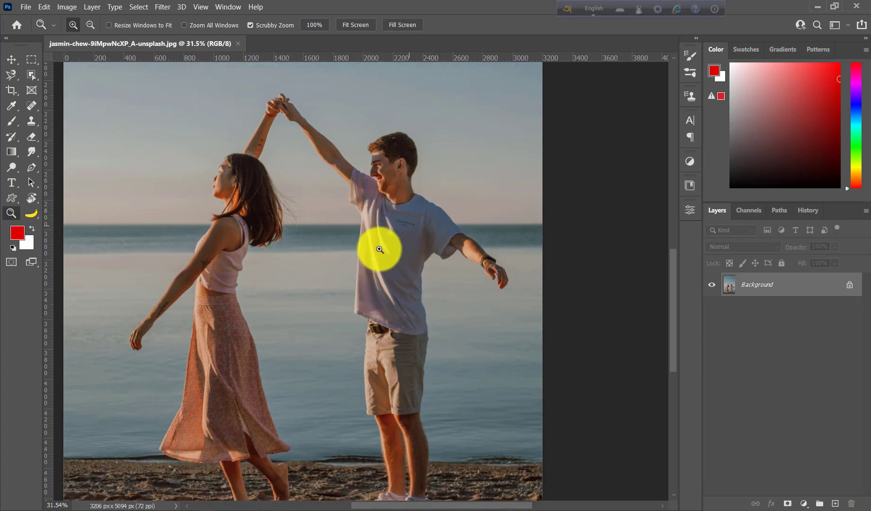
pyautogui.scroll(1, 379, 249)
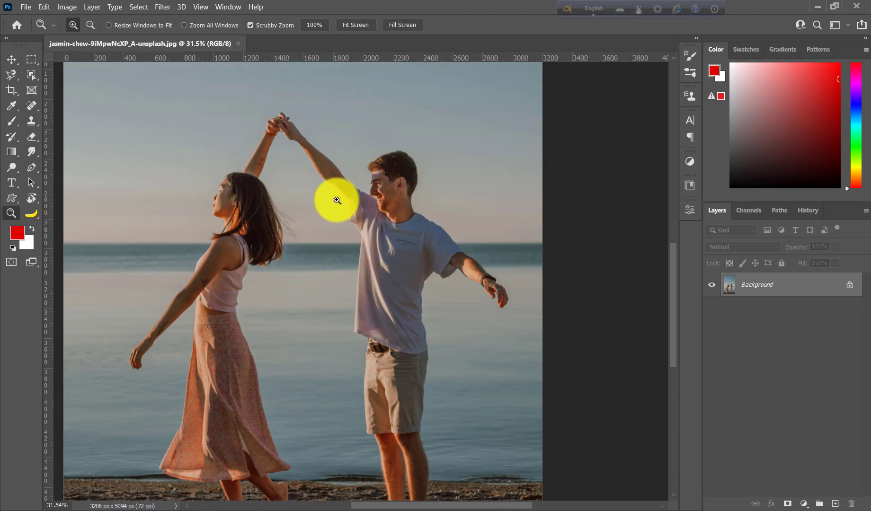
# Draw a freehand Lasso selection around the man's raised forearm.
pyautogui.click(16, 76)
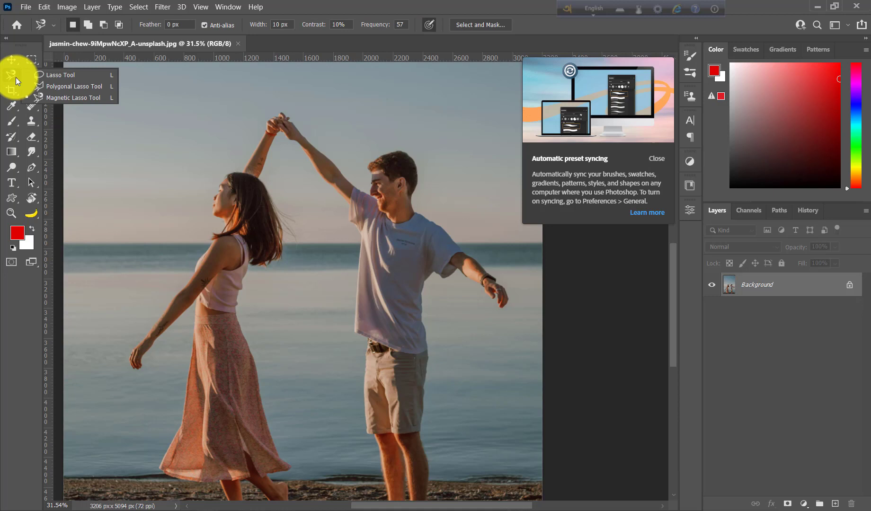
pyautogui.click(50, 75)
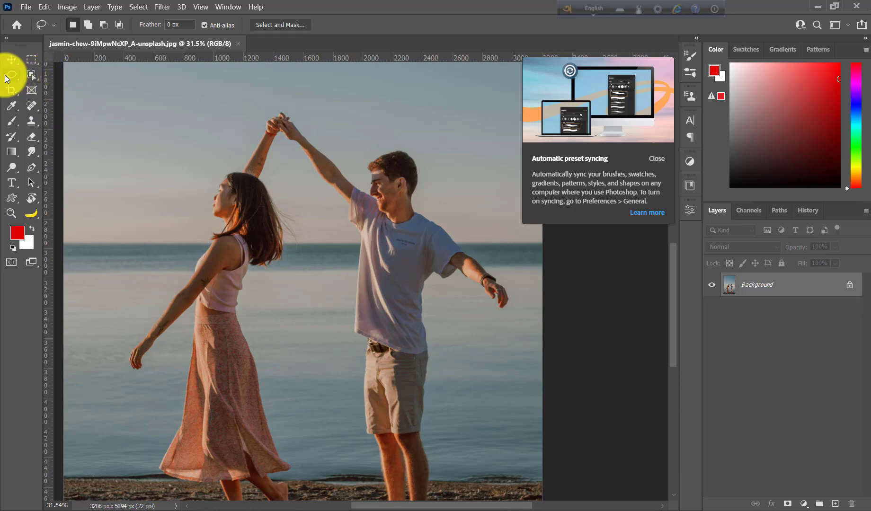
pyautogui.click(660, 159)
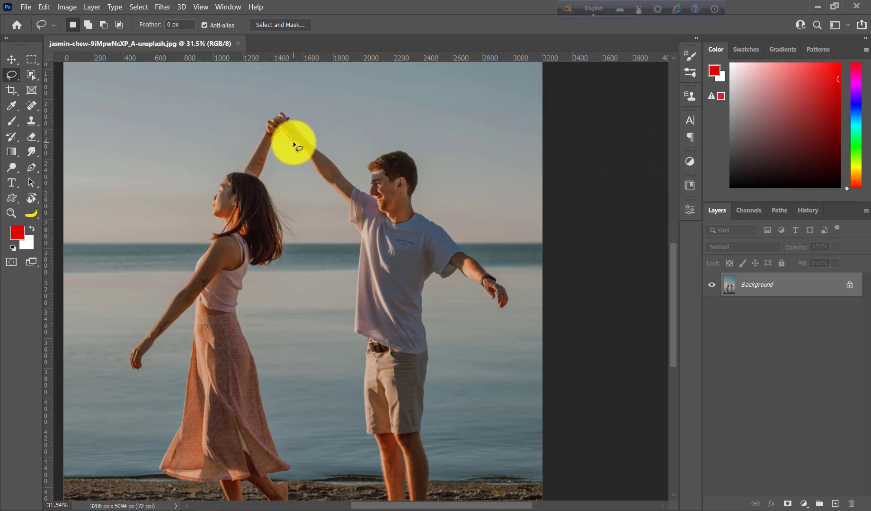
pyautogui.moveTo(293, 145)
pyautogui.mouseDown()
pyautogui.moveTo(296, 116)
pyautogui.moveTo(289, 122)
pyautogui.mouseUp()
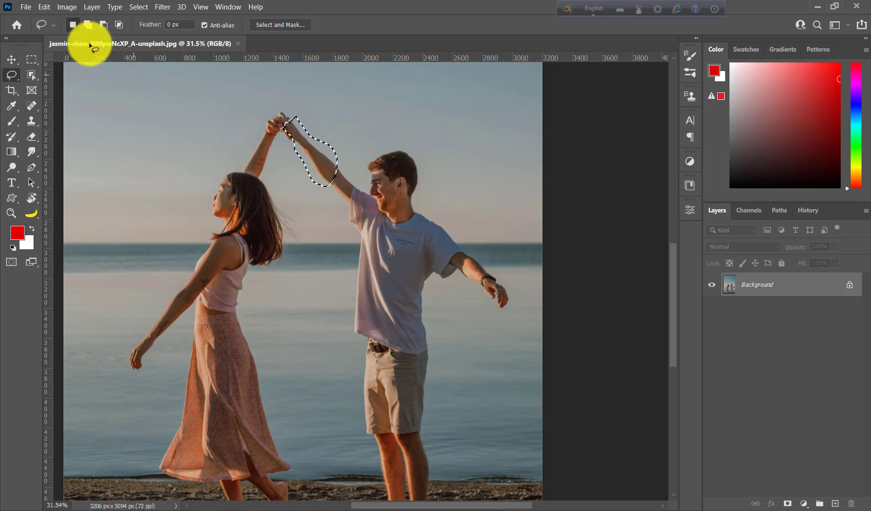
# Fill the forearm selection with Content-Aware contents.
pyautogui.click(44, 7)
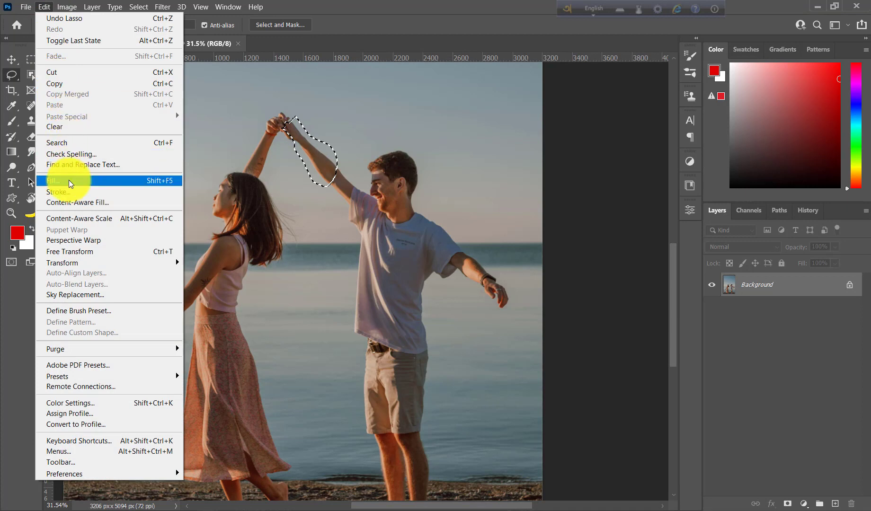
pyautogui.click(69, 180)
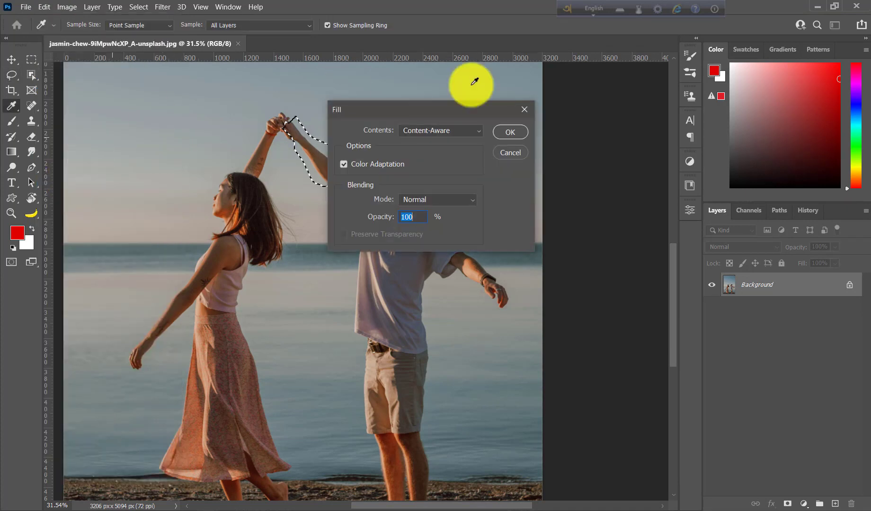
pyautogui.click(453, 127)
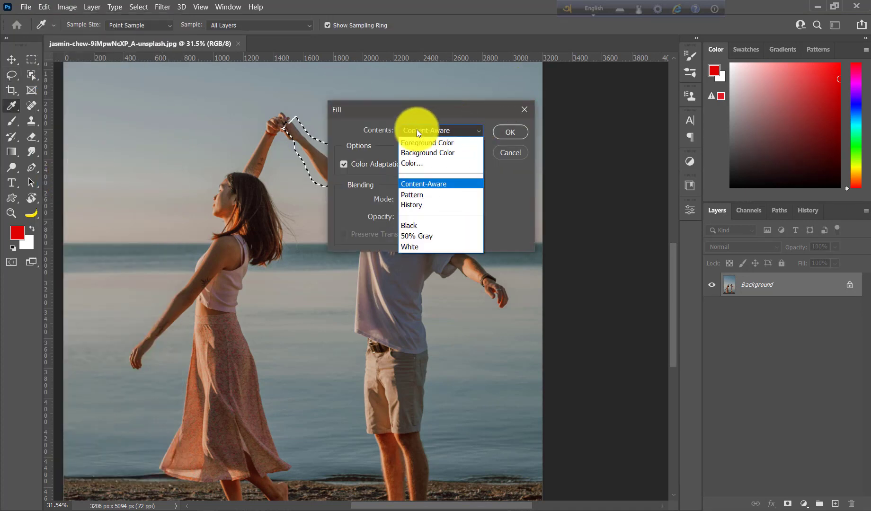
pyautogui.click(407, 185)
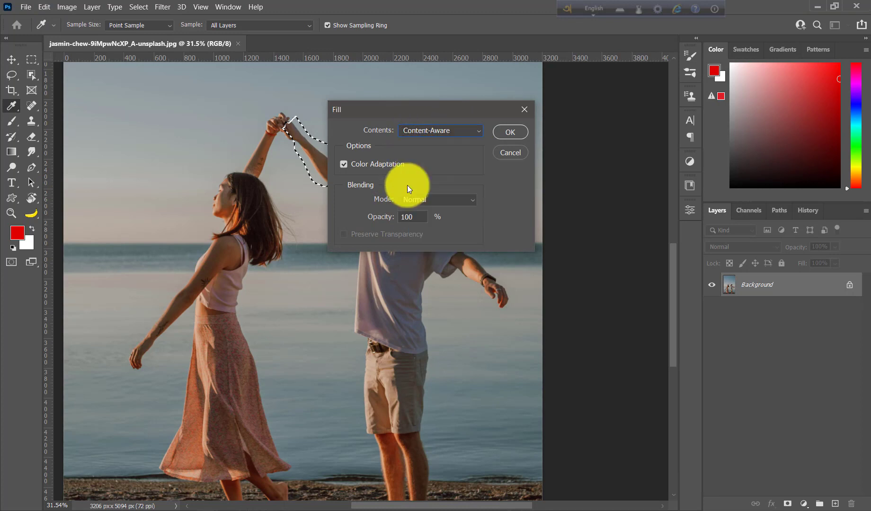
pyautogui.click(500, 134)
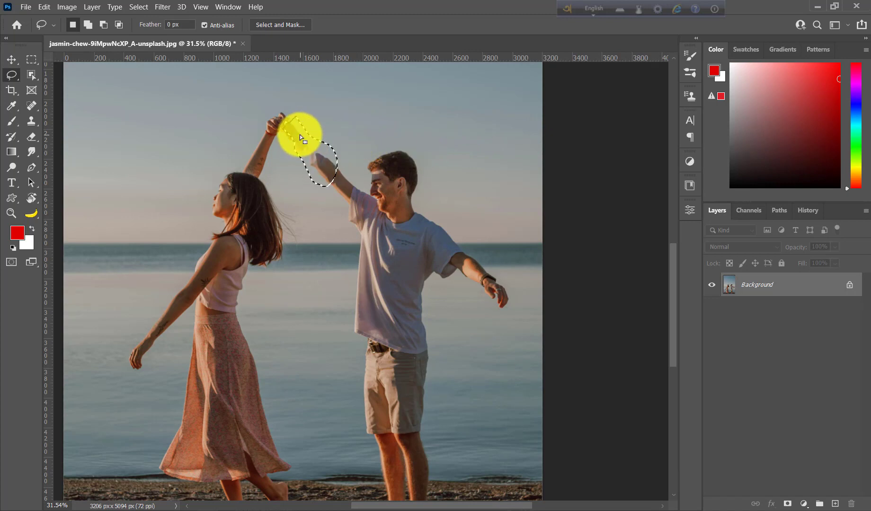
# Deselect, content-aware fill the man's hand and forearm again, then lasso the entire man.
pyautogui.hotkey('ctrl', 'd')
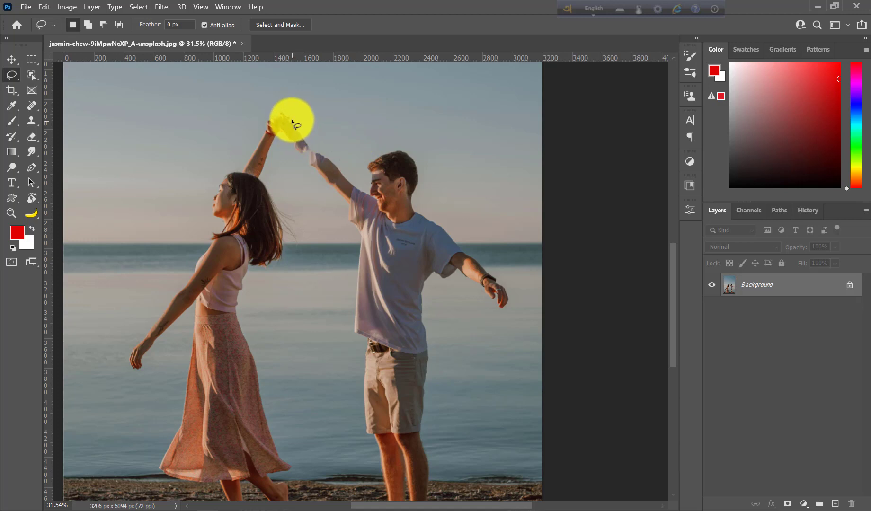
pyautogui.moveTo(286, 130); pyautogui.dragTo(286, 120)
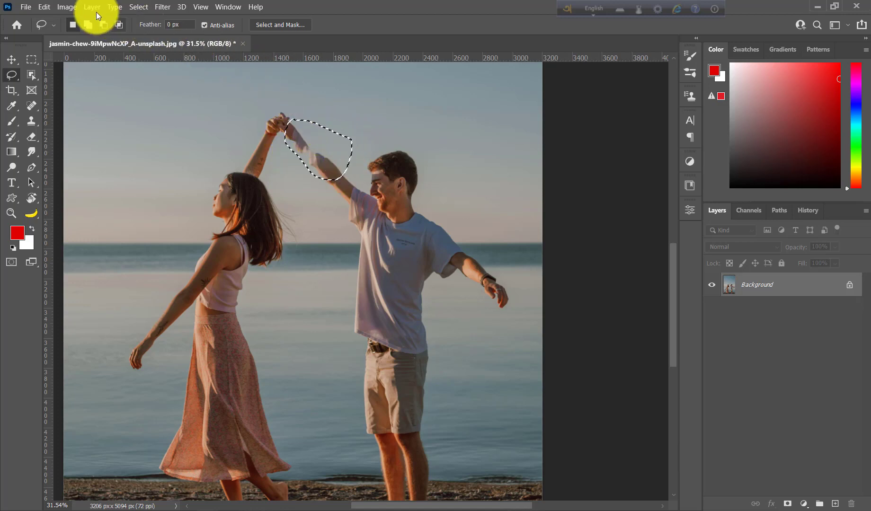
pyautogui.click(44, 7)
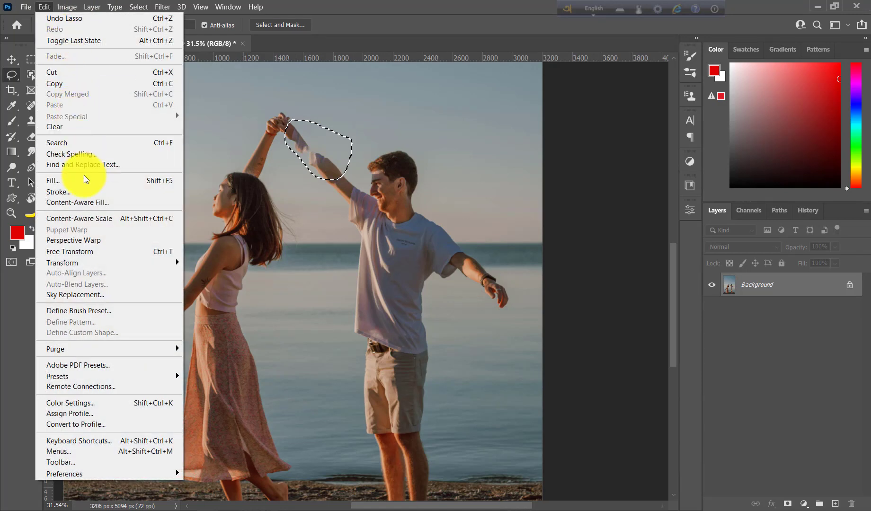
pyautogui.click(84, 180)
pyautogui.press('Return')
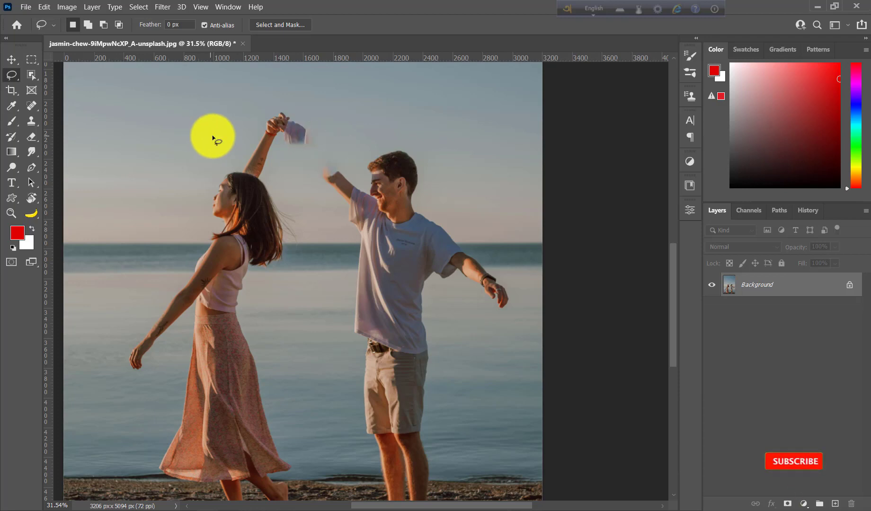
pyautogui.moveTo(341, 154)
pyautogui.mouseDown()
pyautogui.moveTo(321, 217)
pyautogui.moveTo(335, 335)
pyautogui.moveTo(330, 412)
pyautogui.moveTo(420, 453)
pyautogui.moveTo(522, 311)
pyautogui.moveTo(443, 142)
pyautogui.moveTo(330, 145)
pyautogui.mouseUp()
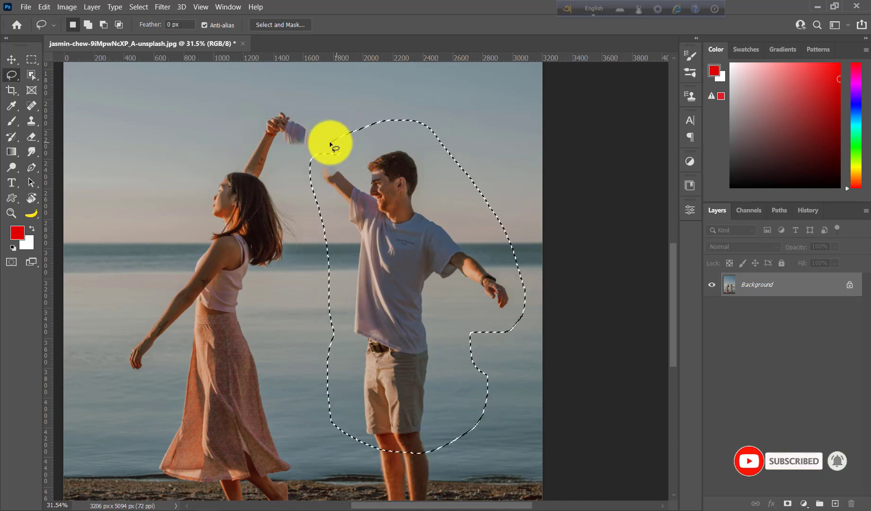
# Content-aware fill the selection around the man to remove him.
pyautogui.click(44, 7)
pyautogui.click(73, 182)
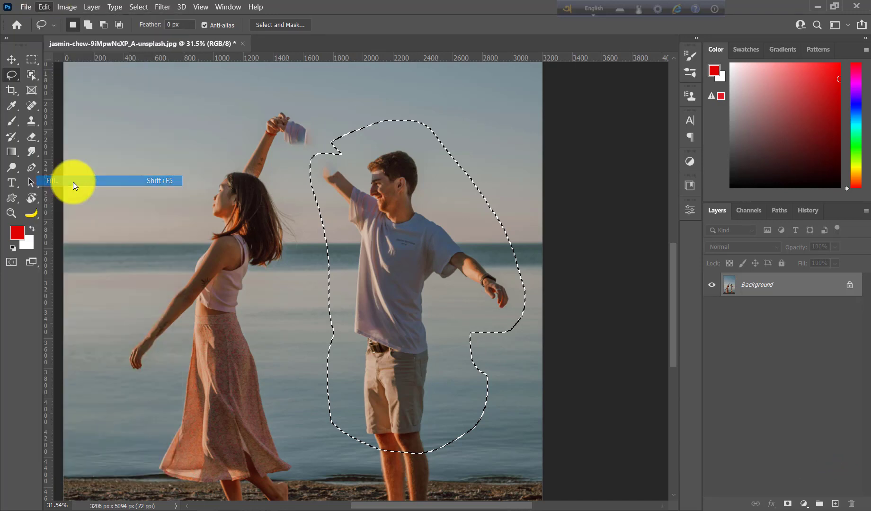
pyautogui.press('Return')
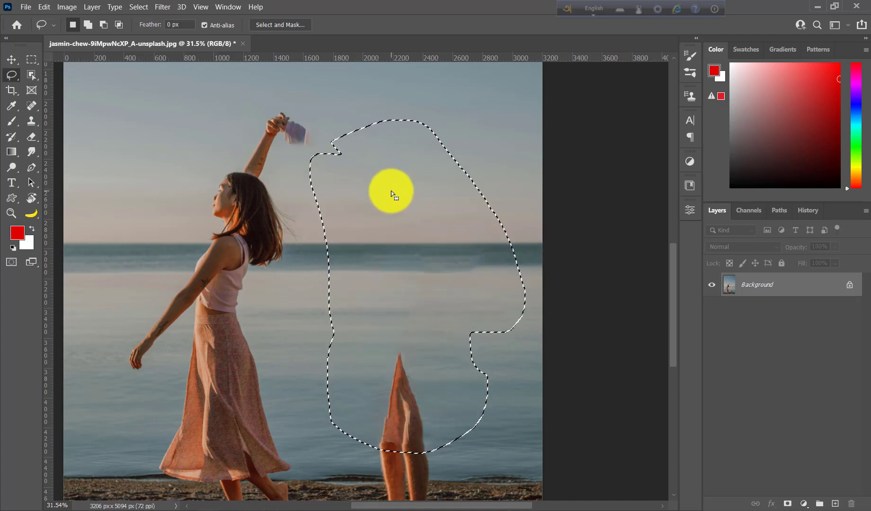
# Deselect, lasso the leftover patch by the woman's raised hand, and content-aware fill it.
pyautogui.hotkey('ctrl', 'd')
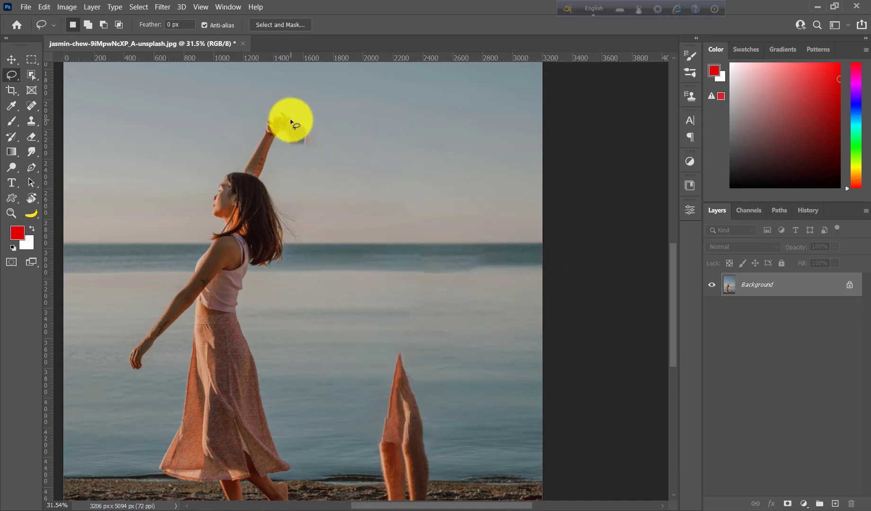
pyautogui.moveTo(284, 123)
pyautogui.mouseDown()
pyautogui.moveTo(310, 109)
pyautogui.moveTo(300, 113)
pyautogui.mouseUp()
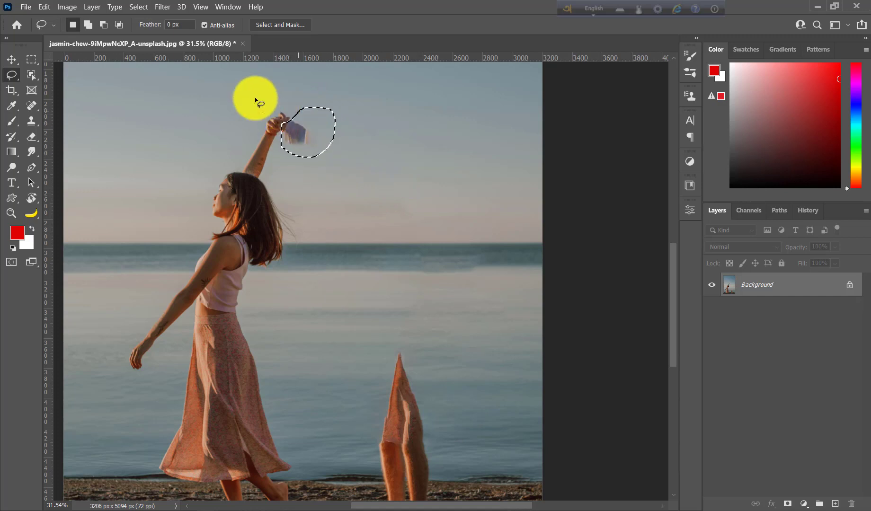
pyautogui.click(43, 7)
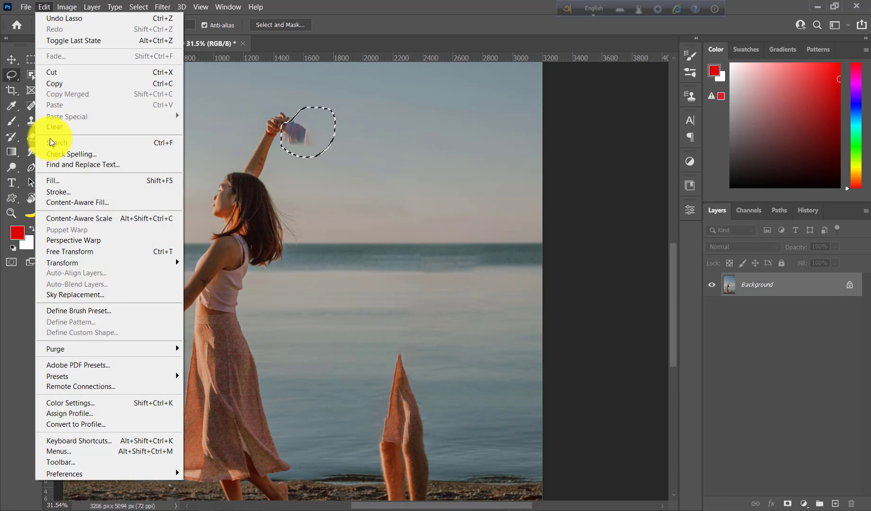
pyautogui.click(52, 177)
pyautogui.press('Return')
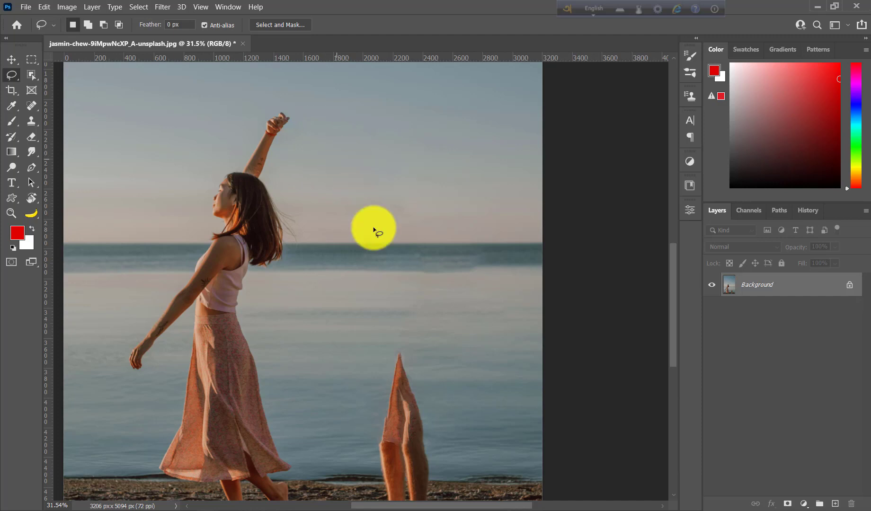
# Lasso the man's remaining legs and white sneakers, content-aware fill them, then deselect.
pyautogui.scroll(-2, 375, 237)
pyautogui.scroll(-2, 376, 247)
pyautogui.scroll(-2, 379, 246)
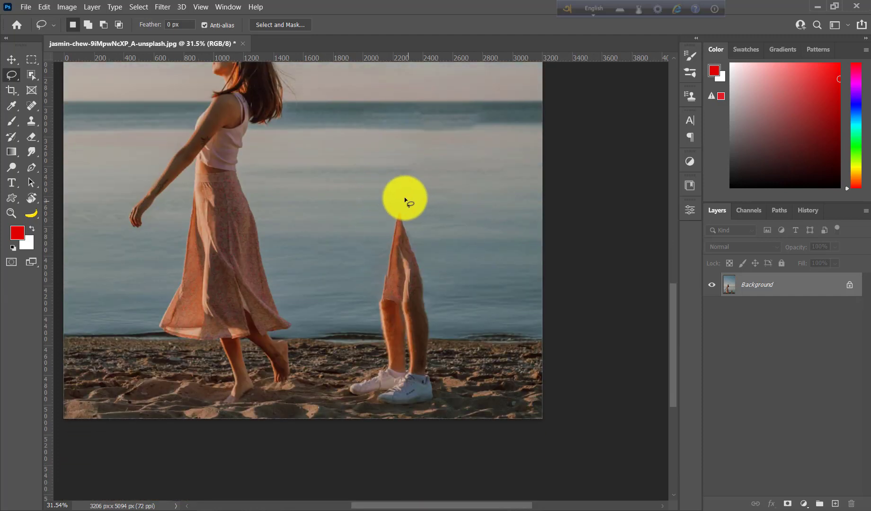
pyautogui.moveTo(403, 196)
pyautogui.mouseDown()
pyautogui.moveTo(366, 344)
pyautogui.moveTo(372, 360)
pyautogui.moveTo(350, 397)
pyautogui.moveTo(394, 416)
pyautogui.moveTo(425, 404)
pyautogui.moveTo(438, 376)
pyautogui.moveTo(442, 290)
pyautogui.moveTo(407, 202)
pyautogui.mouseUp()
pyautogui.click(44, 6)
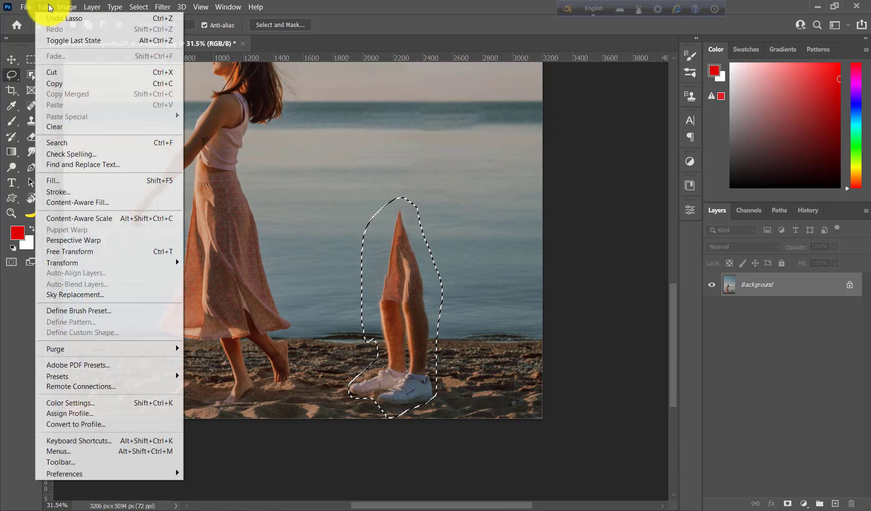
pyautogui.click(77, 186)
pyautogui.press('Return')
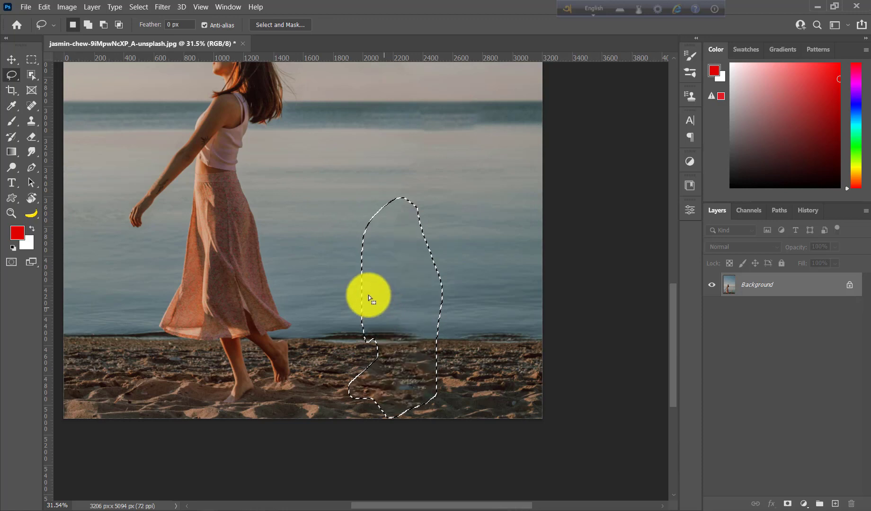
pyautogui.hotkey('ctrl', 'd')
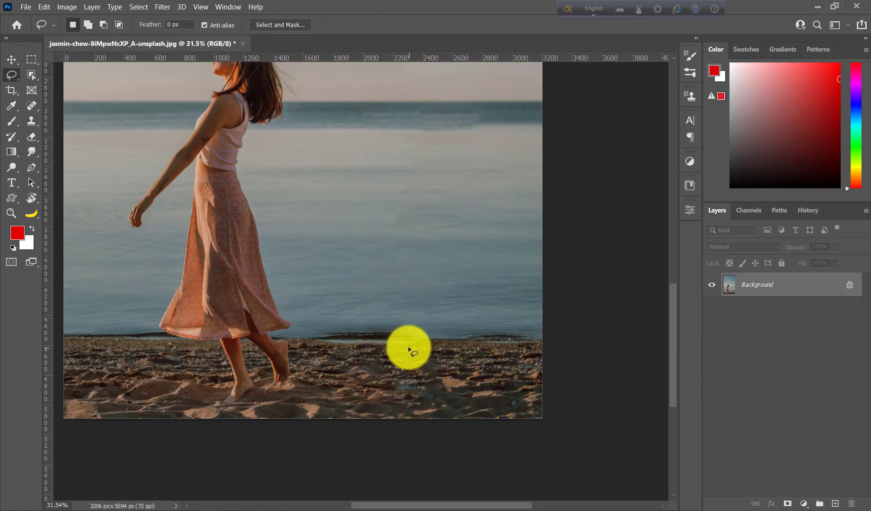
# Zoom in close on the woman's raised fist.
pyautogui.scroll(2, 408, 351)
pyautogui.scroll(1, 408, 350)
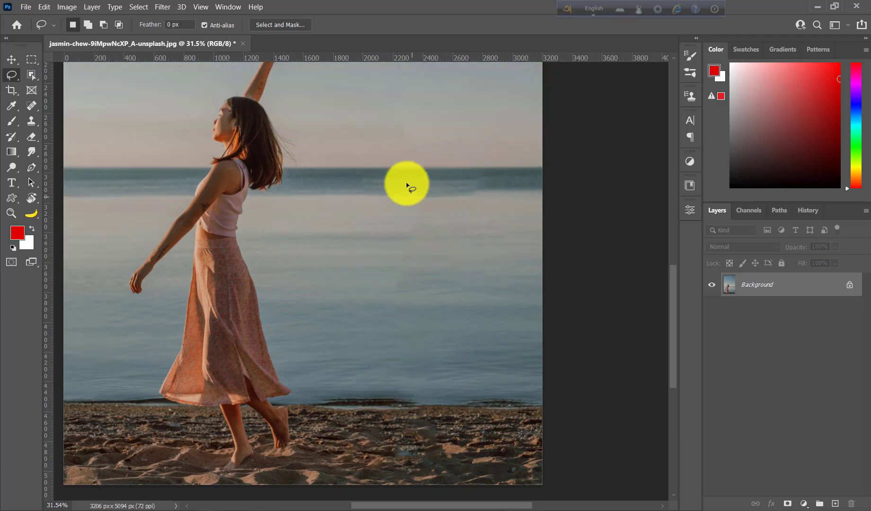
pyautogui.scroll(2, 399, 284)
pyautogui.scroll(1, 399, 284)
pyautogui.scroll(1, 398, 284)
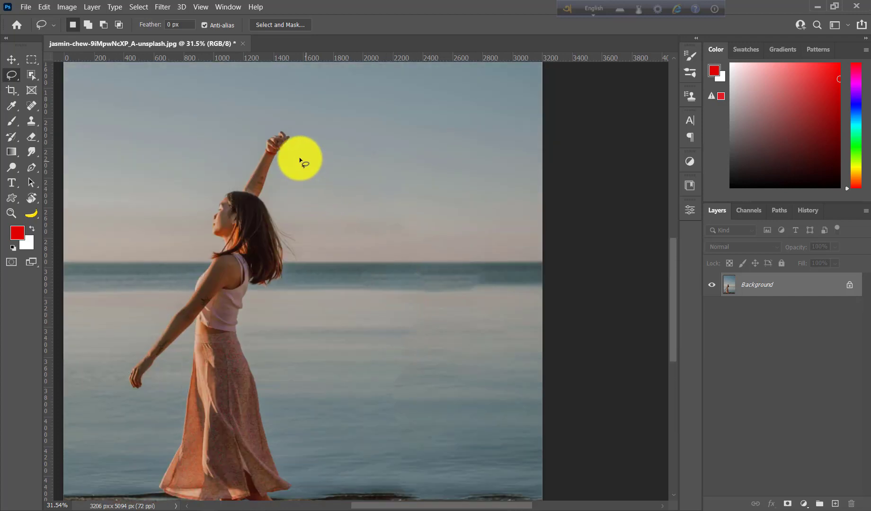
pyautogui.click(12, 213)
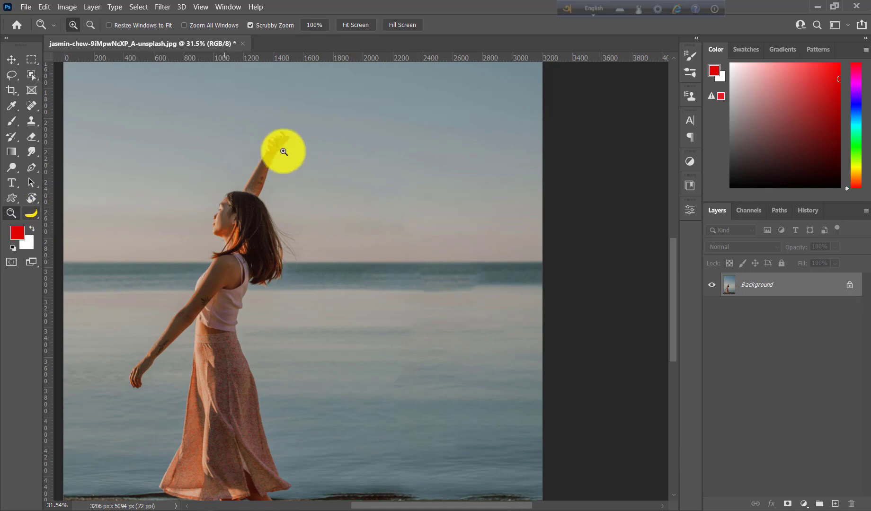
pyautogui.moveTo(285, 134)
pyautogui.mouseDown()
pyautogui.moveTo(350, 240)
pyautogui.moveTo(274, 221)
pyautogui.mouseUp()
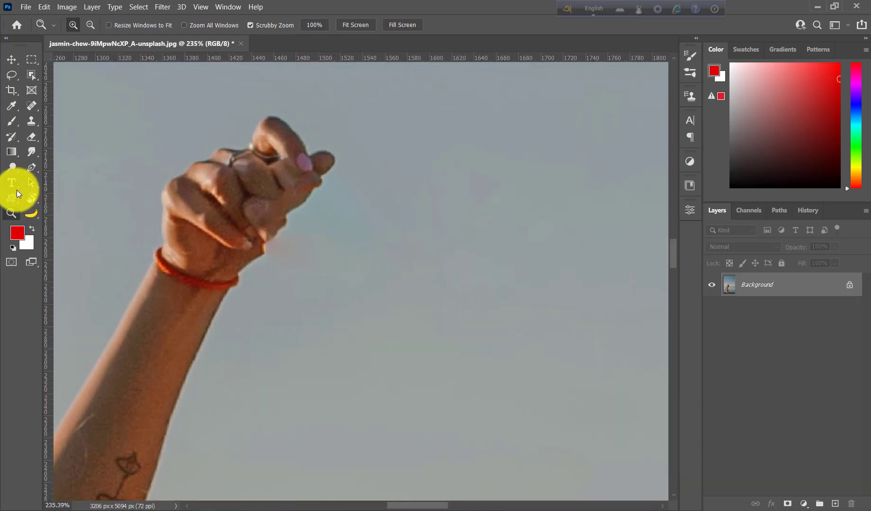
# Lasso the leftover fingers beside her fist, content-aware fill them, and deselect.
pyautogui.click(10, 79)
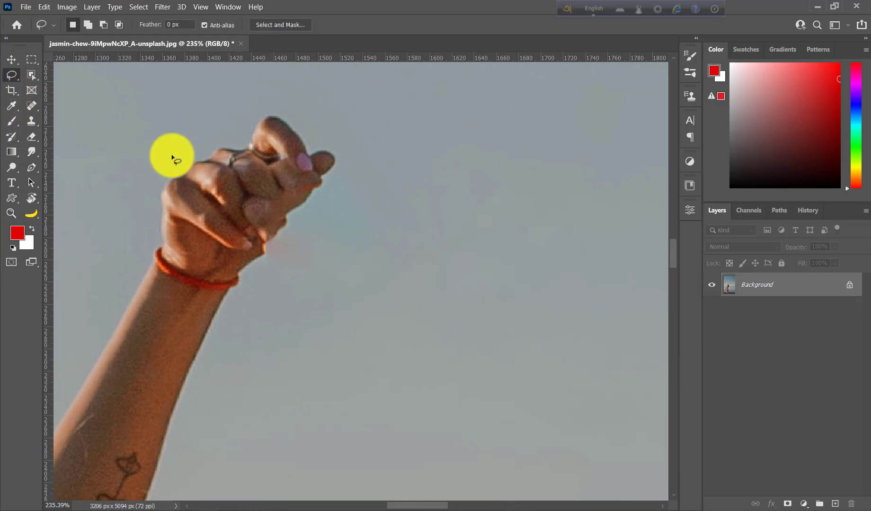
pyautogui.moveTo(260, 261)
pyautogui.mouseDown()
pyautogui.moveTo(288, 194)
pyautogui.moveTo(282, 175)
pyautogui.moveTo(270, 176)
pyautogui.moveTo(320, 187)
pyautogui.mouseUp()
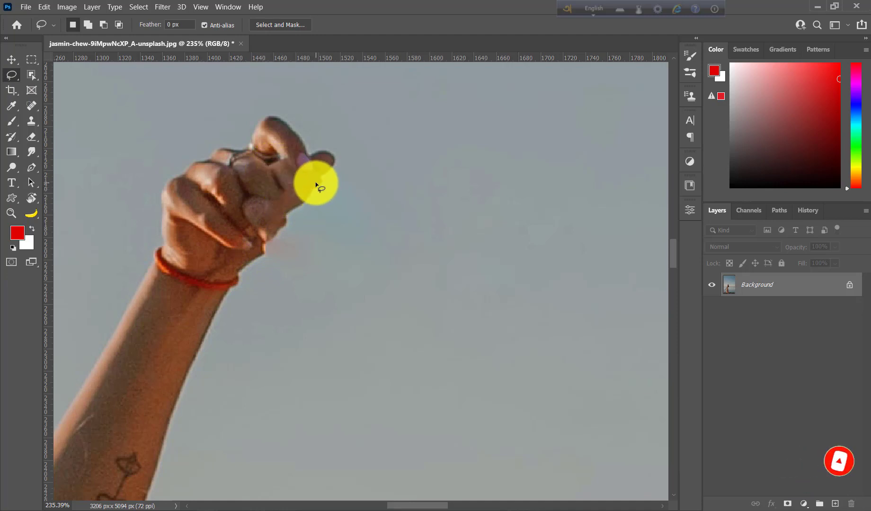
pyautogui.click(54, 7)
pyautogui.click(34, 13)
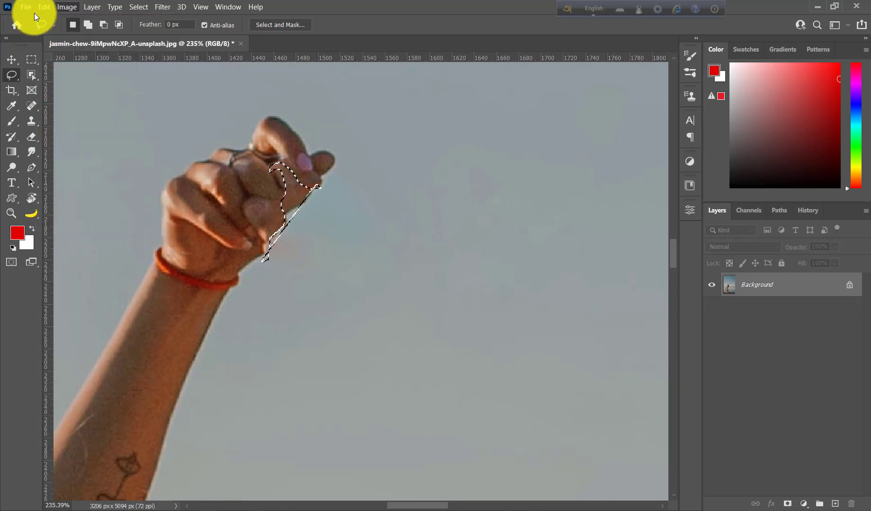
pyautogui.click(55, 180)
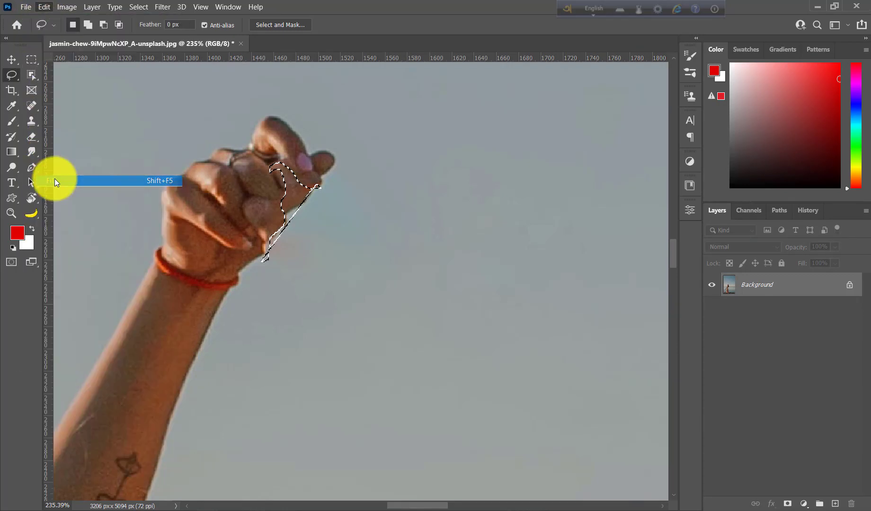
pyautogui.press('Return')
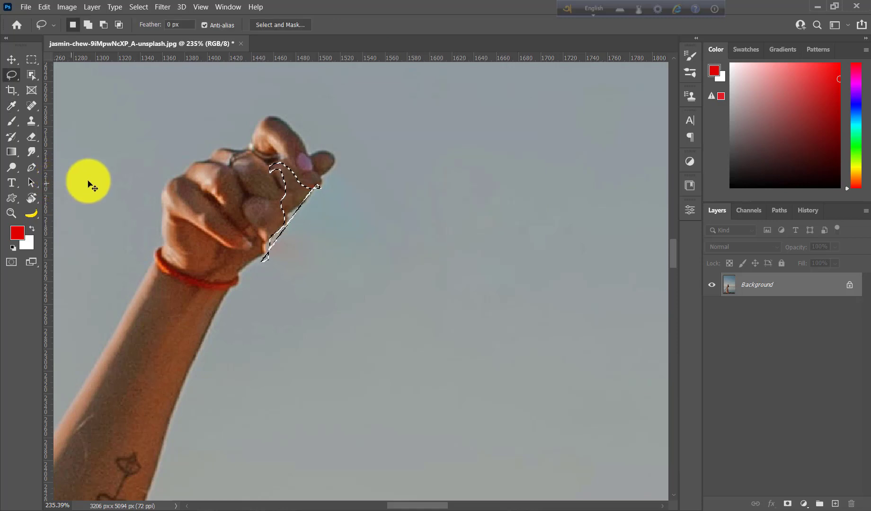
pyautogui.hotkey('ctrl', 'd')
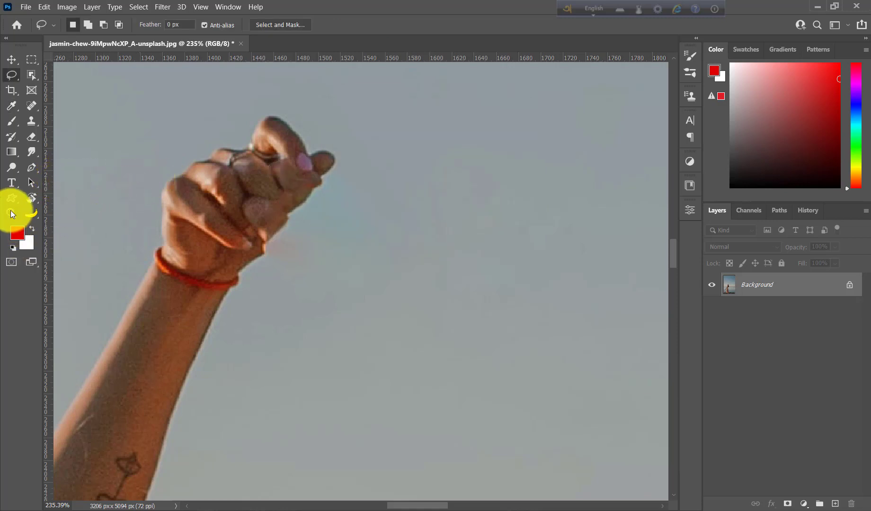
# Zoom out to show the whole photo.
pyautogui.click(12, 214)
pyautogui.scroll(-10, 227, 189)
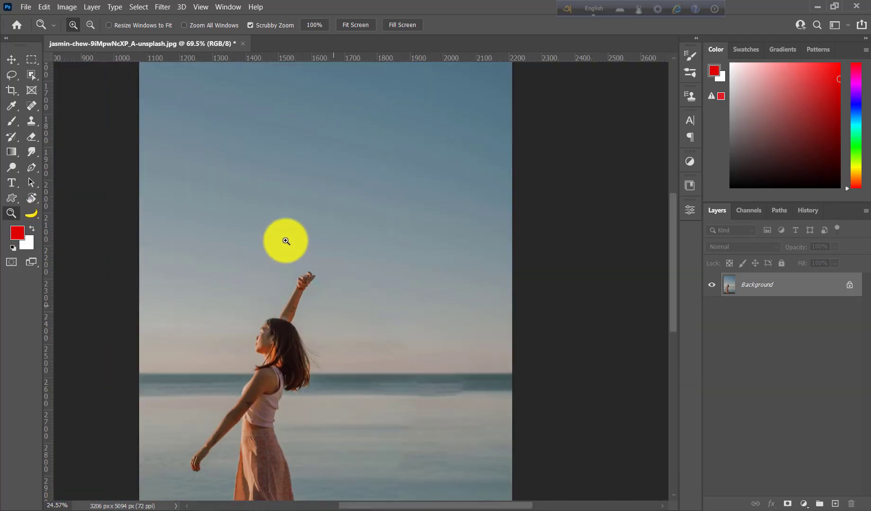
pyautogui.scroll(-2, 374, 322)
pyautogui.scroll(-2, 360, 317)
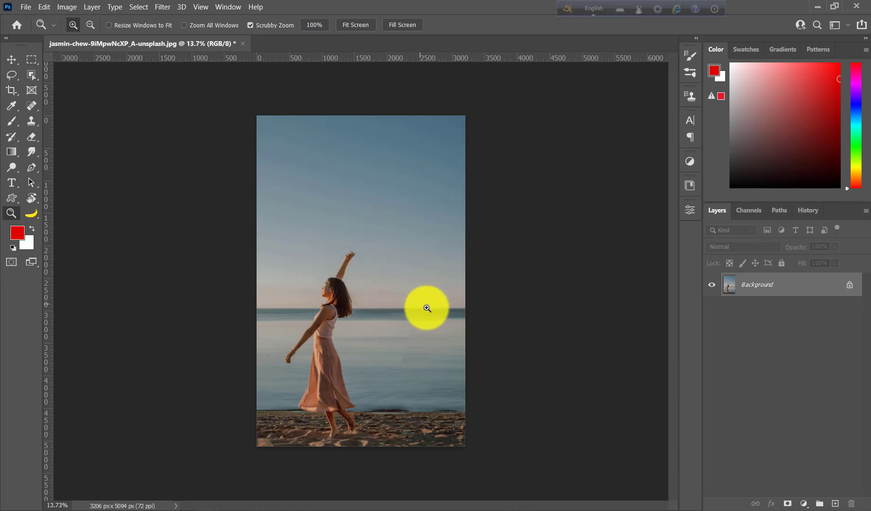
pyautogui.moveTo(427, 308)
pyautogui.mouseDown()
pyautogui.moveTo(443, 331)
pyautogui.moveTo(405, 264)
pyautogui.moveTo(422, 286)
pyautogui.mouseUp()
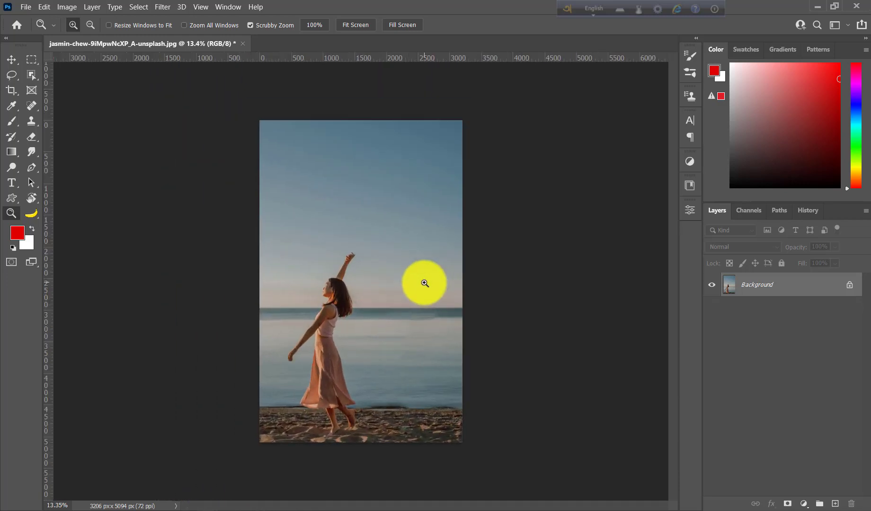
# In the History panel, compare the original snapshot with the final Deselect state.
pyautogui.click(820, 213)
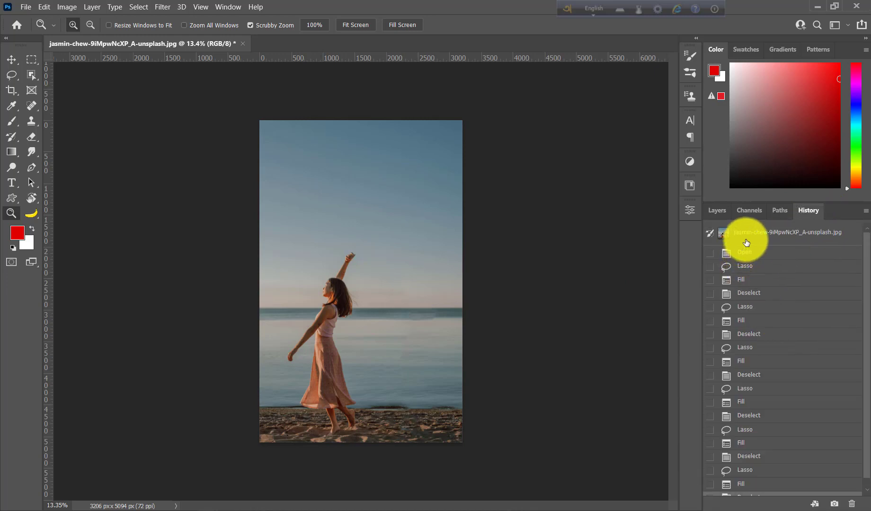
pyautogui.click(746, 239)
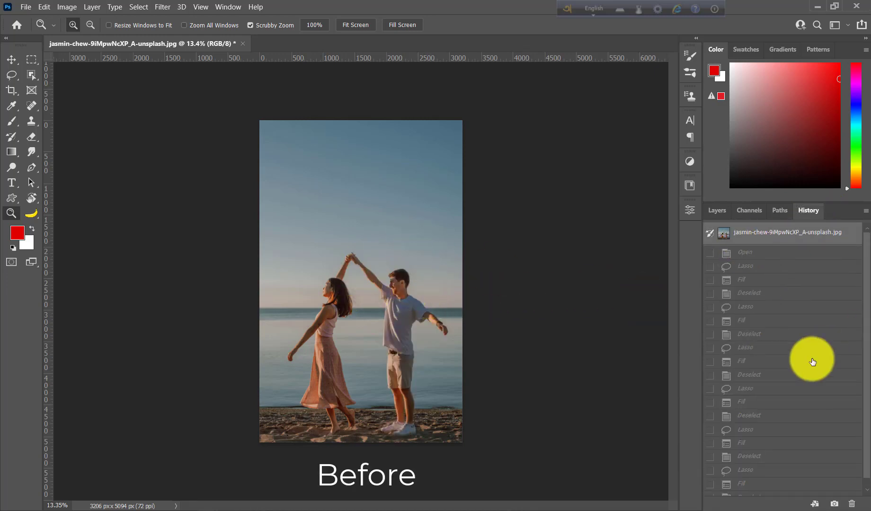
pyautogui.scroll(-1, 812, 362)
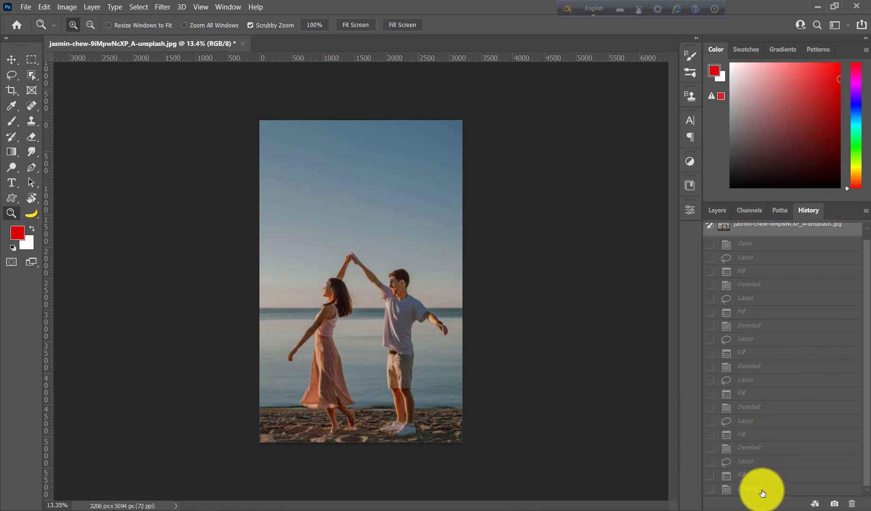
pyautogui.click(762, 490)
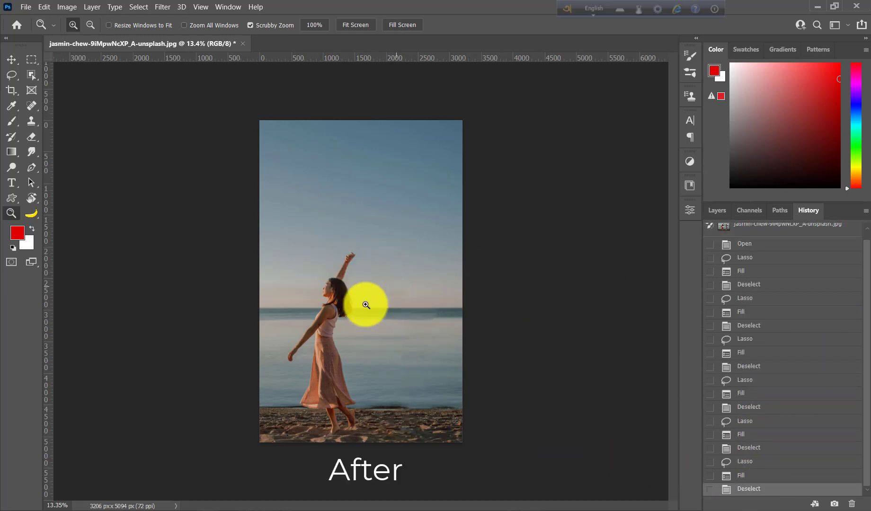
pyautogui.moveTo(366, 305); pyautogui.dragTo(367, 322)
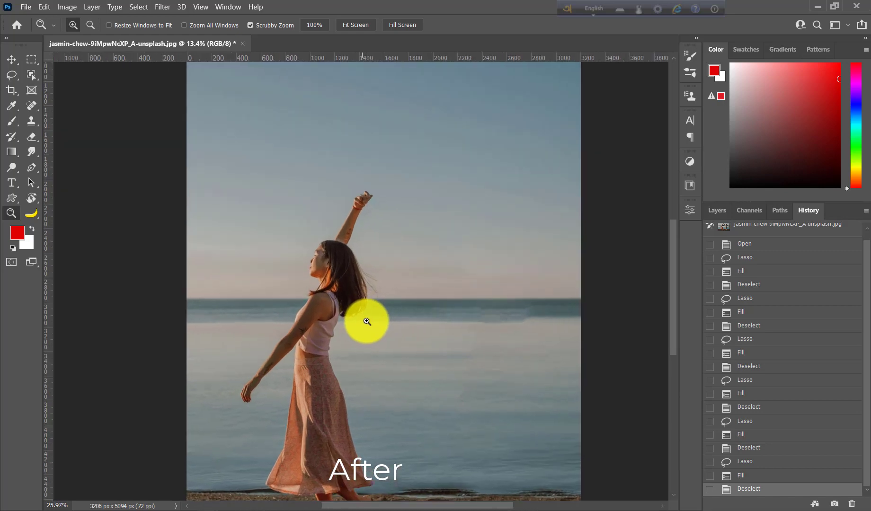